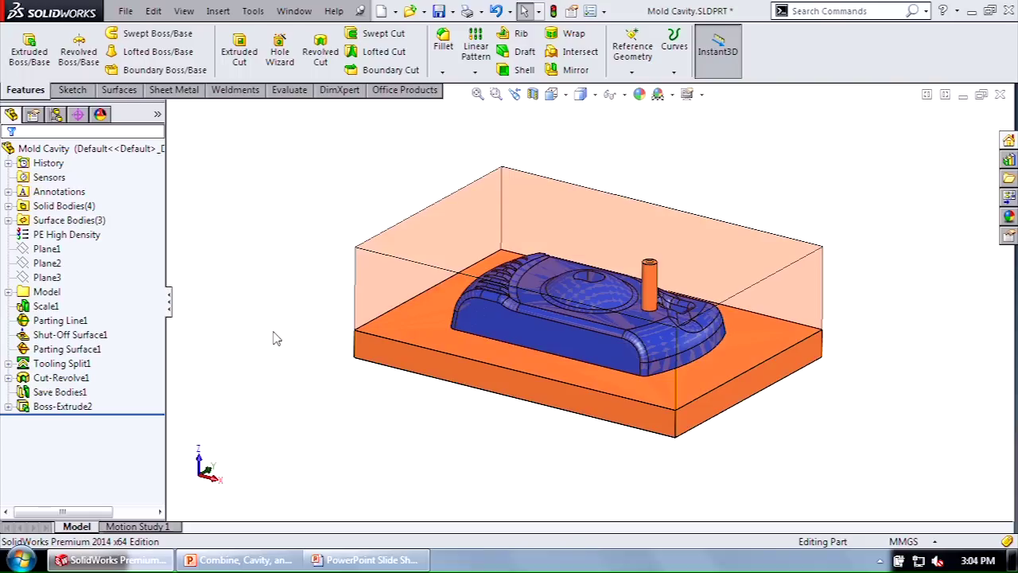
- Subtract the transparent upper mold block from the cylindrical pin body with the Combine feature
scroll(692, 271, down, 3)
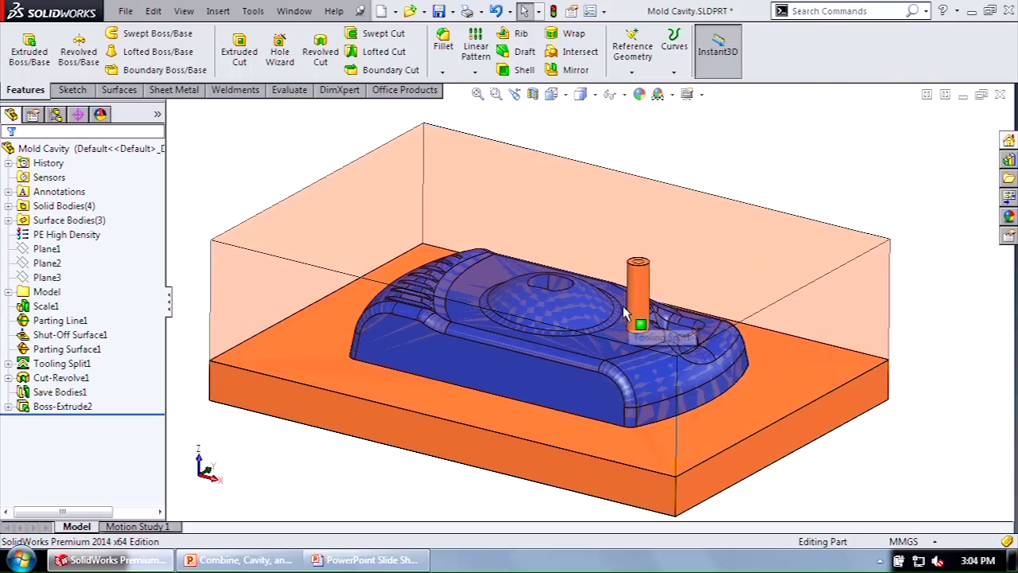
scroll(626, 312, down, 3)
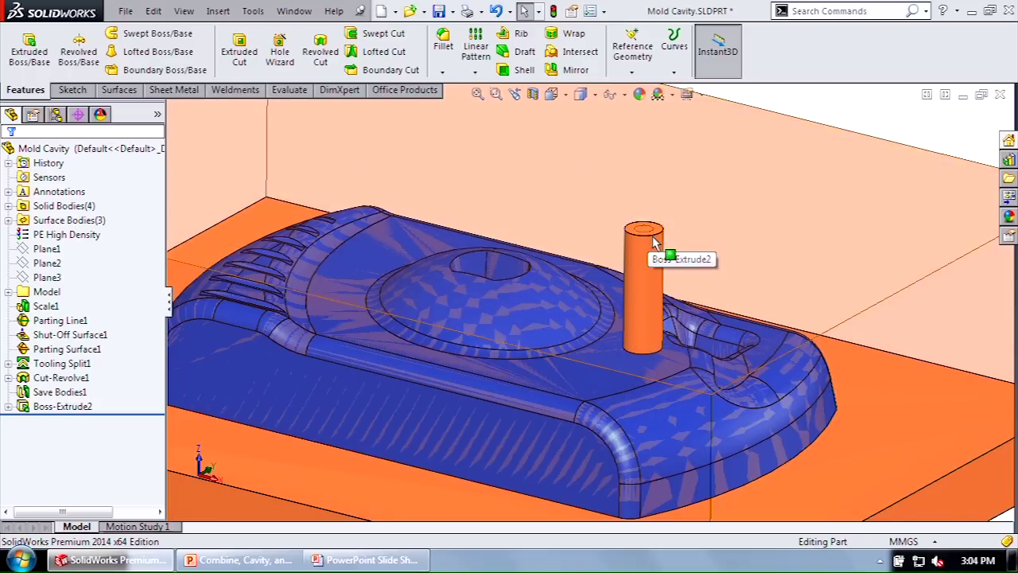
scroll(654, 238, down, 2)
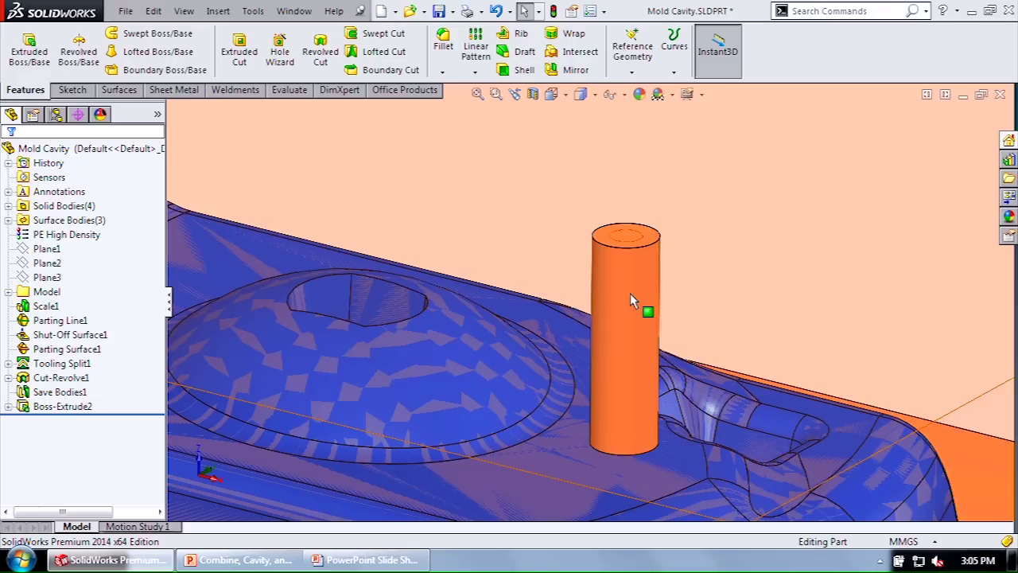
scroll(631, 293, up, 5)
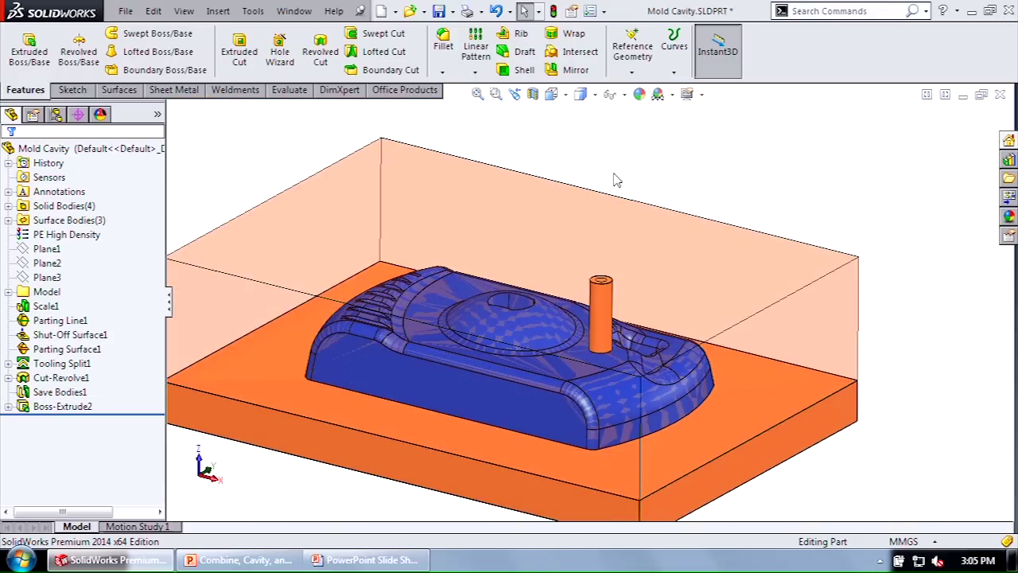
click(216, 13)
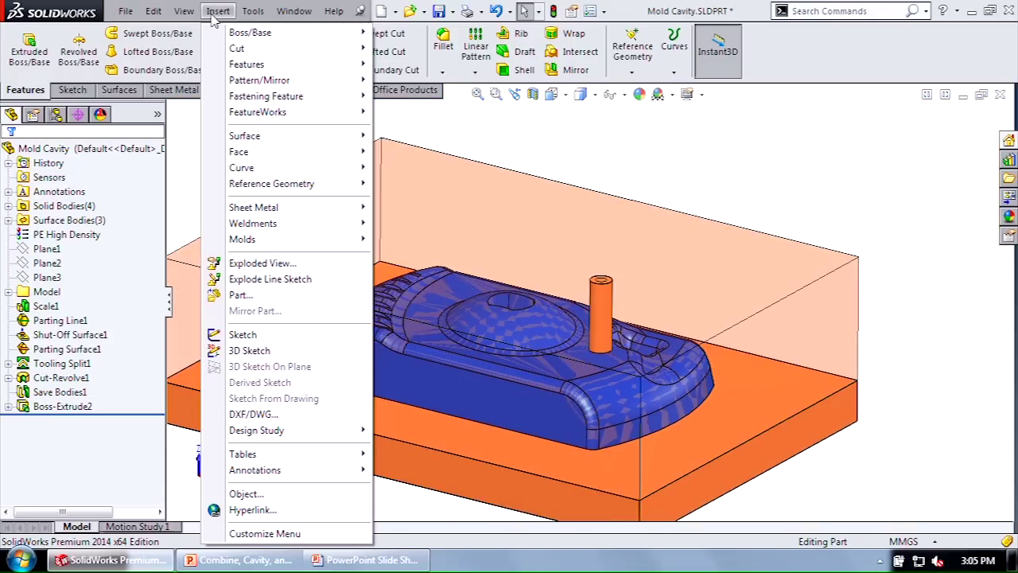
mouse_move(230, 67)
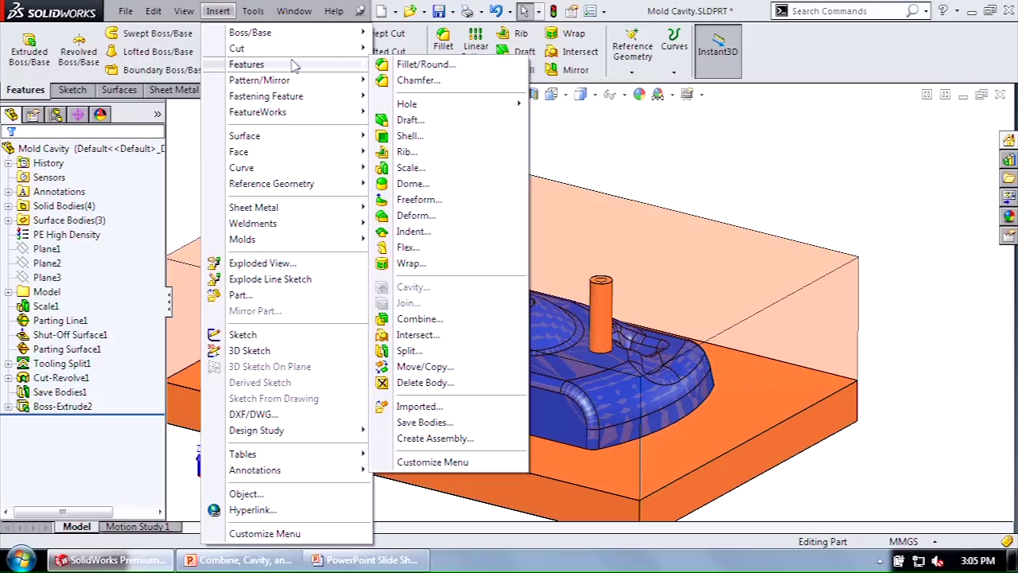
click(434, 319)
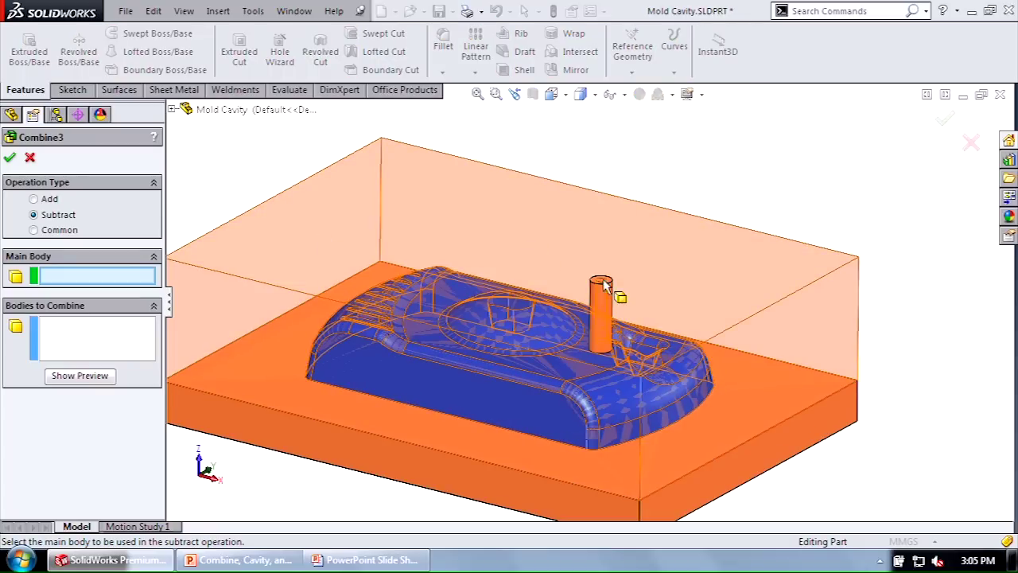
scroll(588, 278, down, 5)
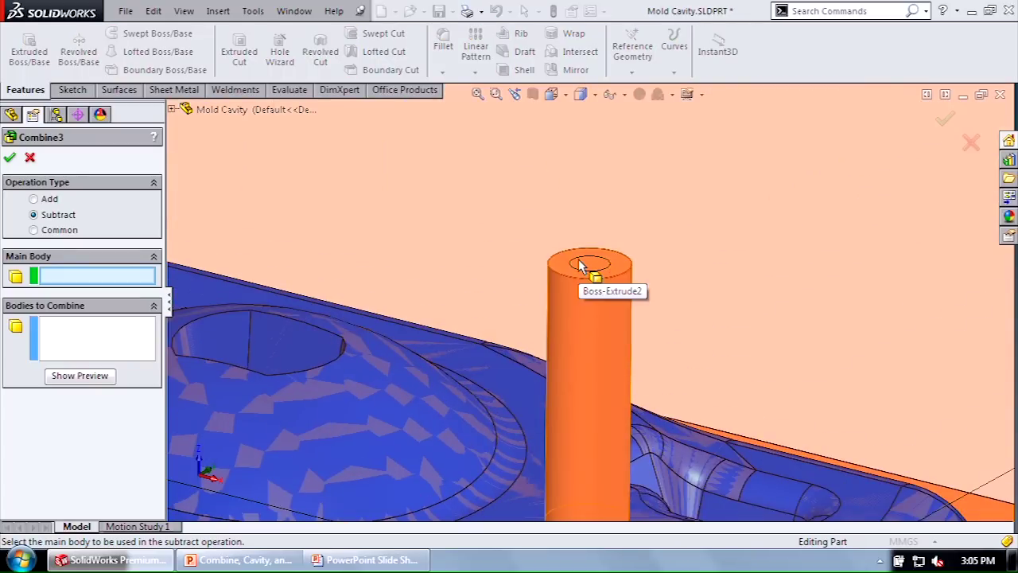
click(589, 273)
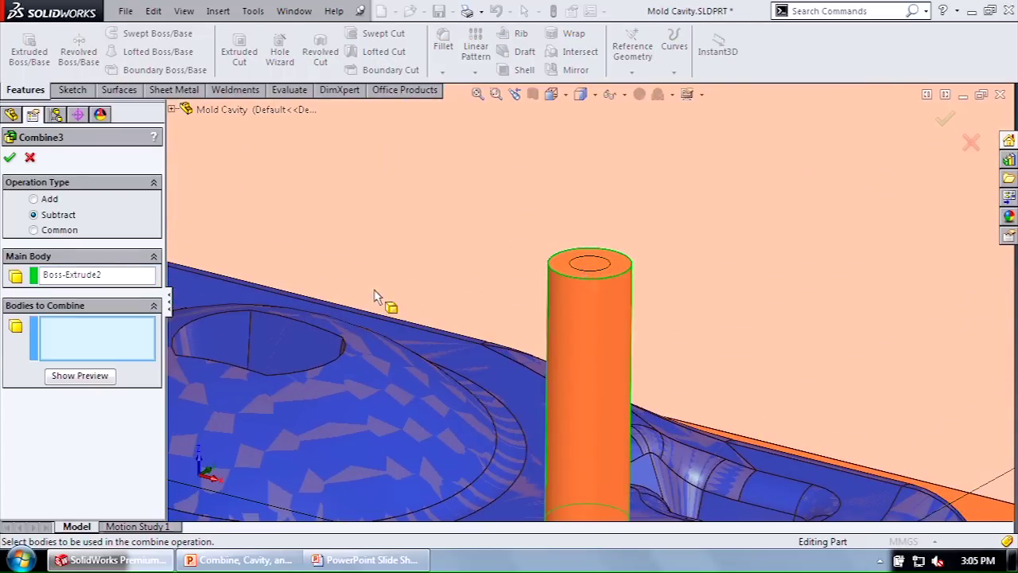
scroll(456, 288, up, 4)
scroll(456, 285, up, 2)
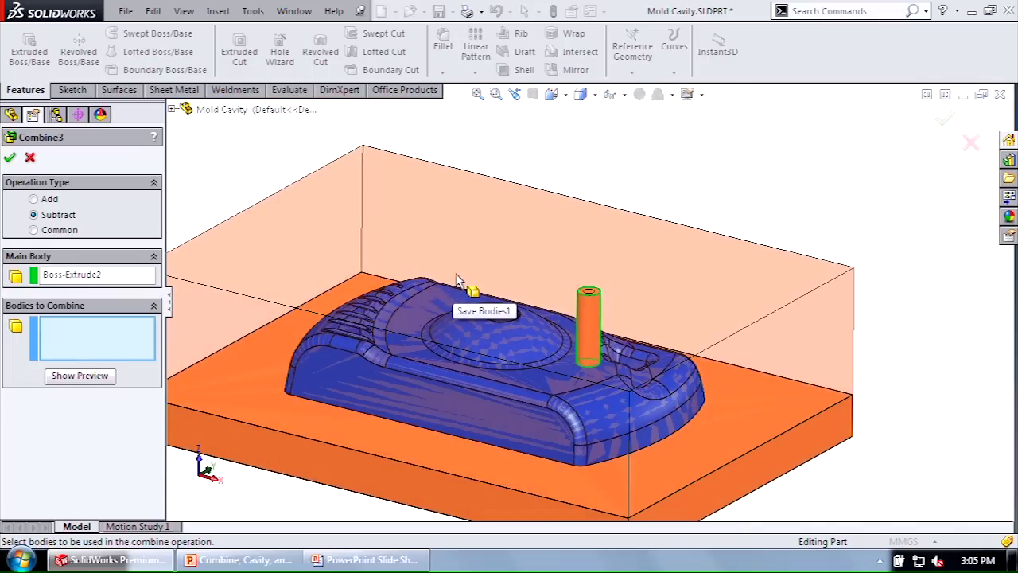
click(470, 235)
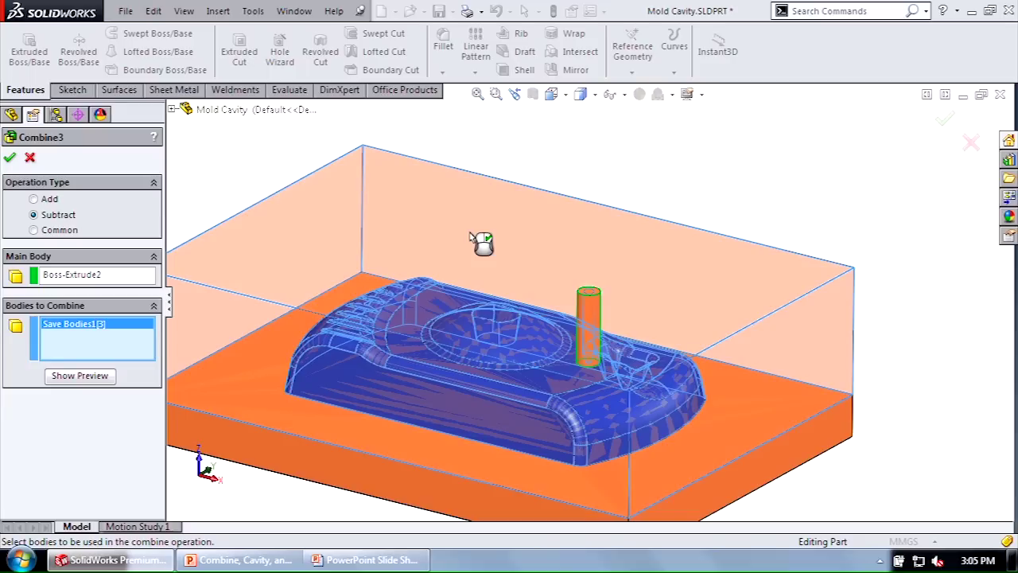
click(10, 158)
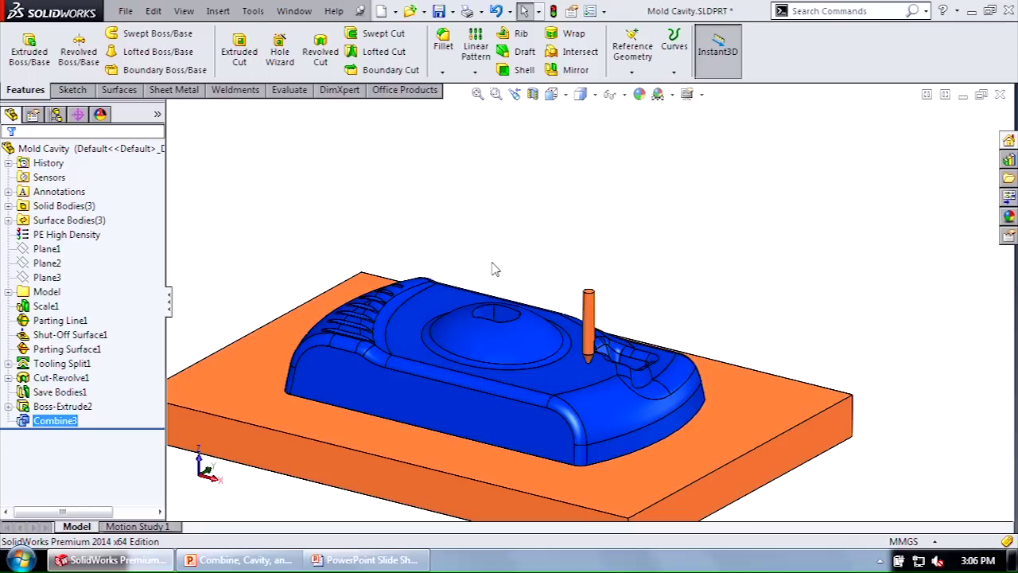
- Delete the subtract Combine feature
right_click(53, 421)
click(92, 376)
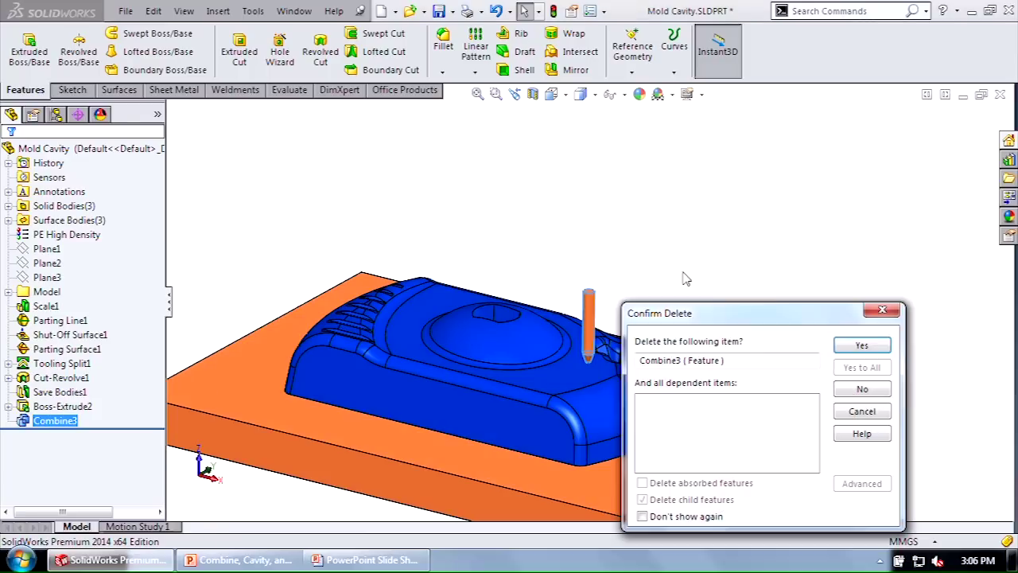
click(872, 345)
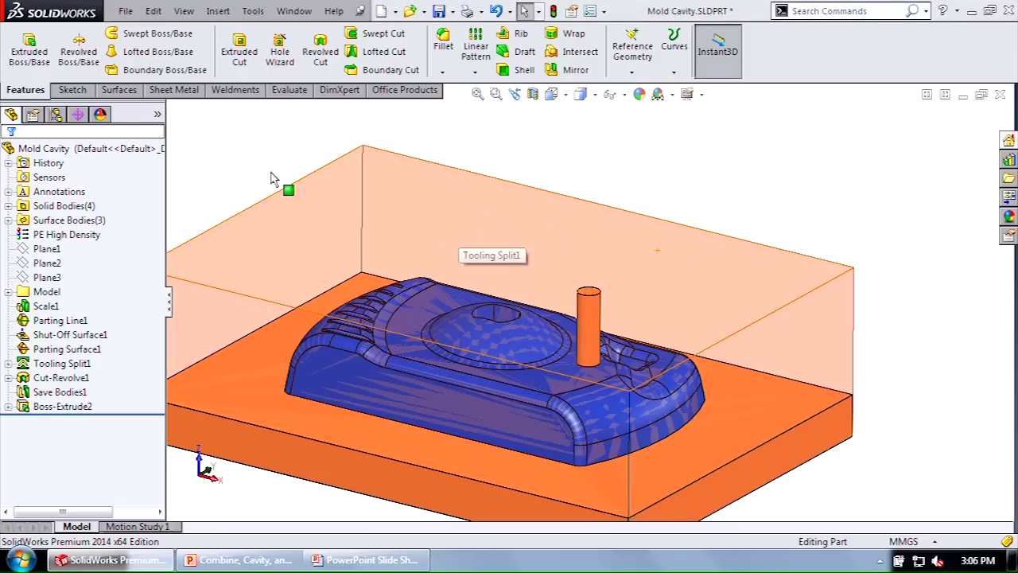
- Create an Indent with the Cut option, using the cylindrical pin as target body and the transparent upper mold block as tool body region
click(231, 10)
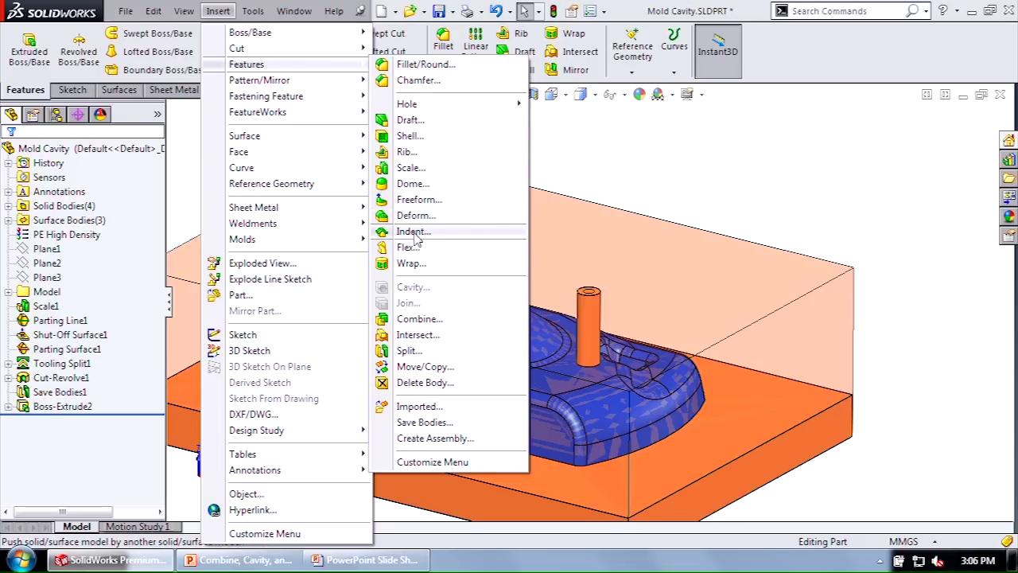
click(412, 231)
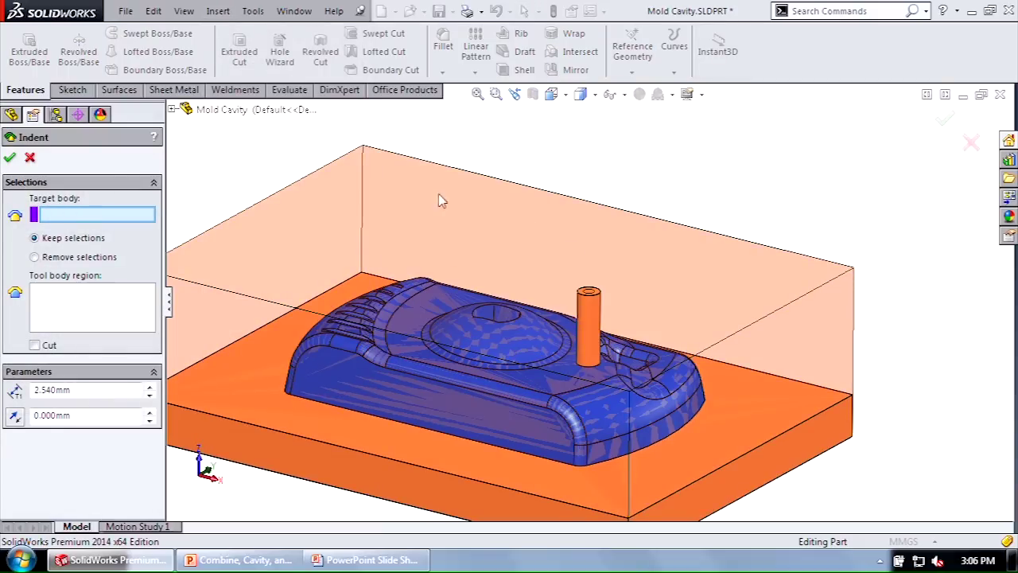
scroll(577, 333, down, 5)
click(614, 243)
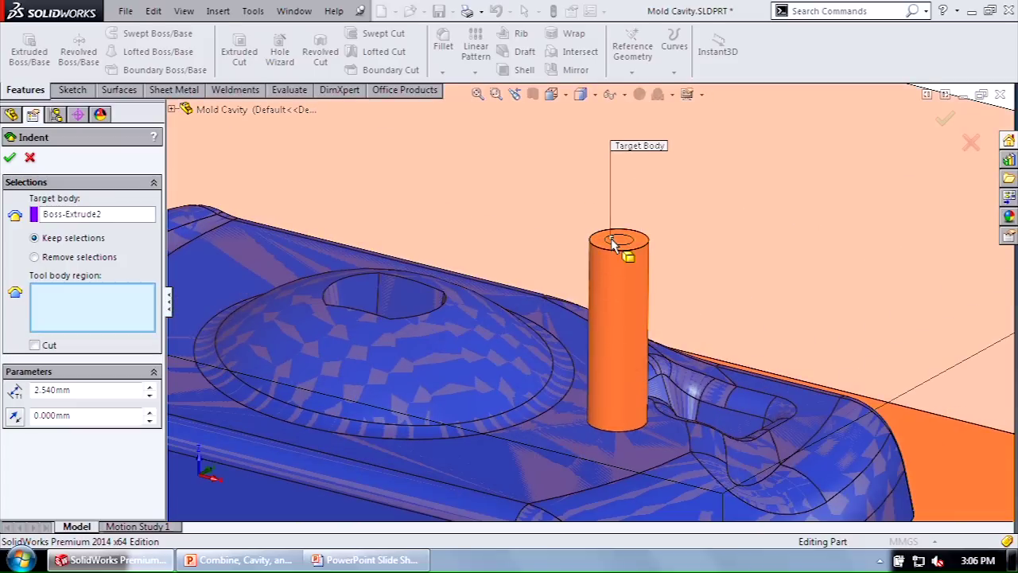
click(34, 347)
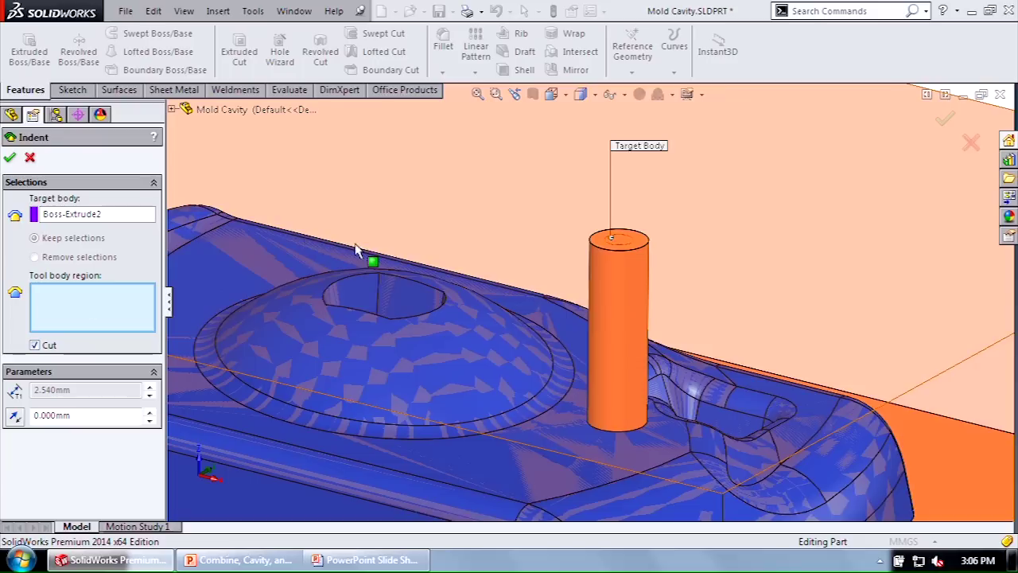
scroll(357, 253, up, 5)
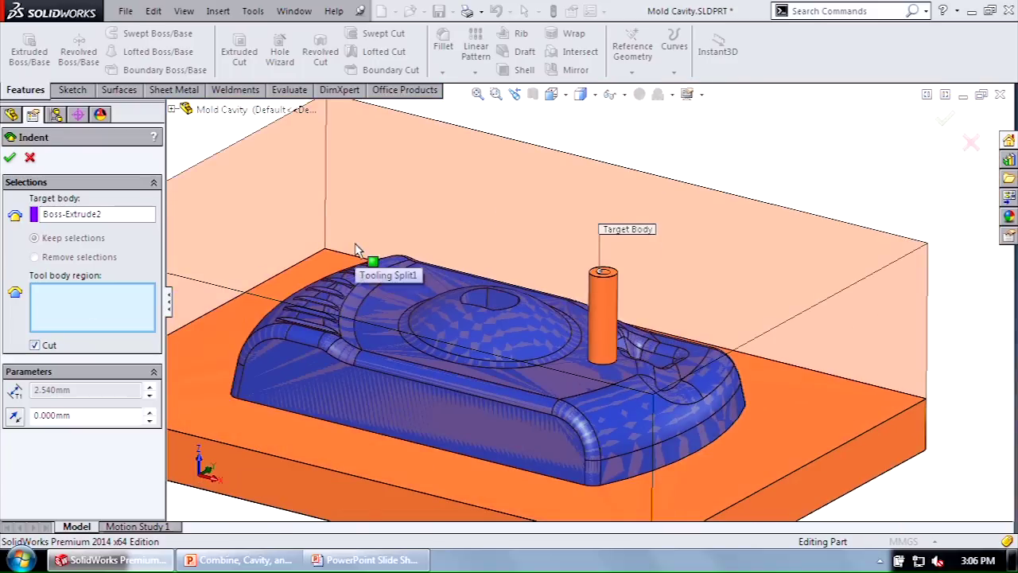
click(423, 175)
key(f)
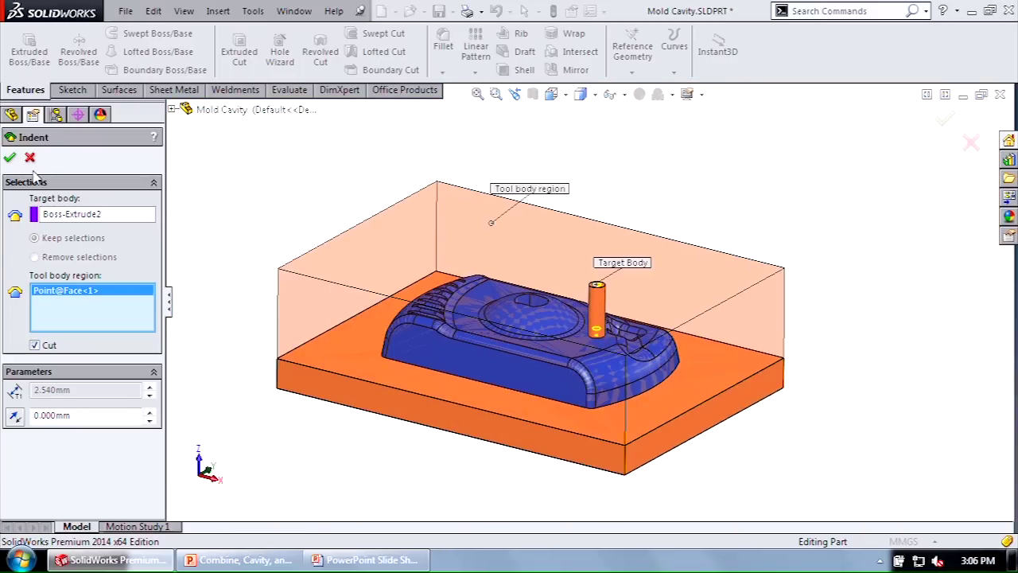
click(9, 157)
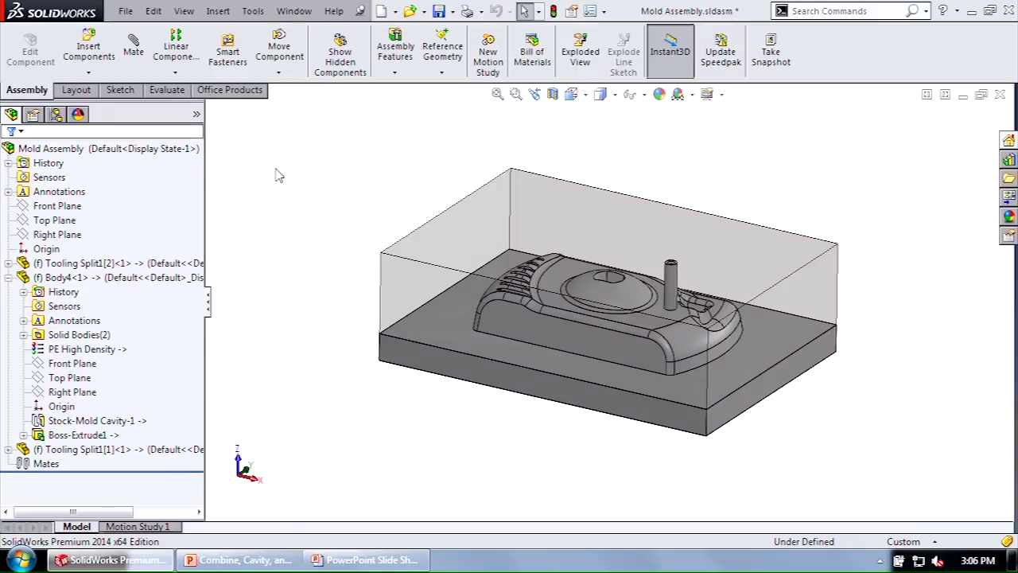
- Edit the Body4 pin component in the context of the Mold Assembly and expand its feature list
click(8, 277)
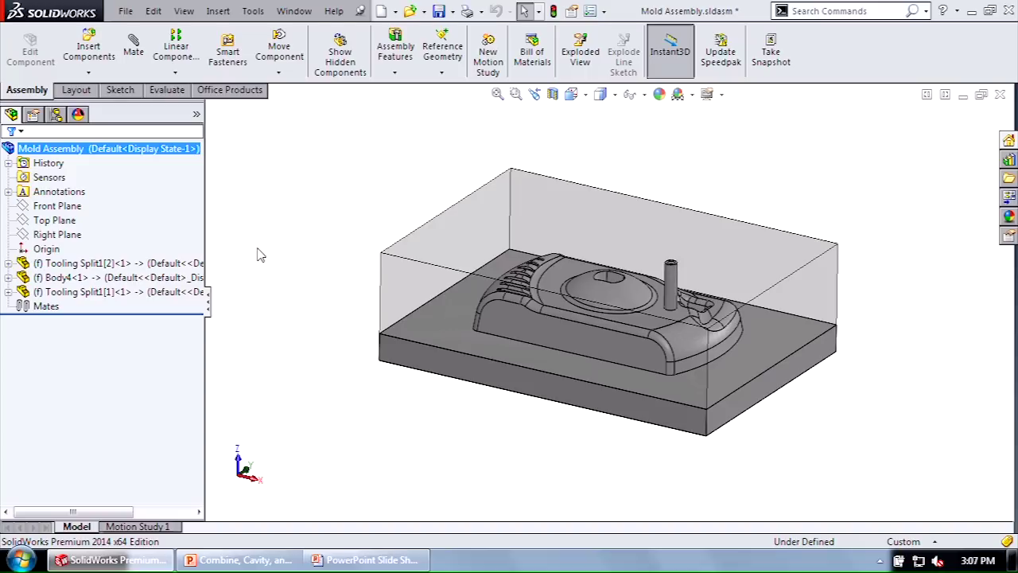
scroll(655, 280, down, 4)
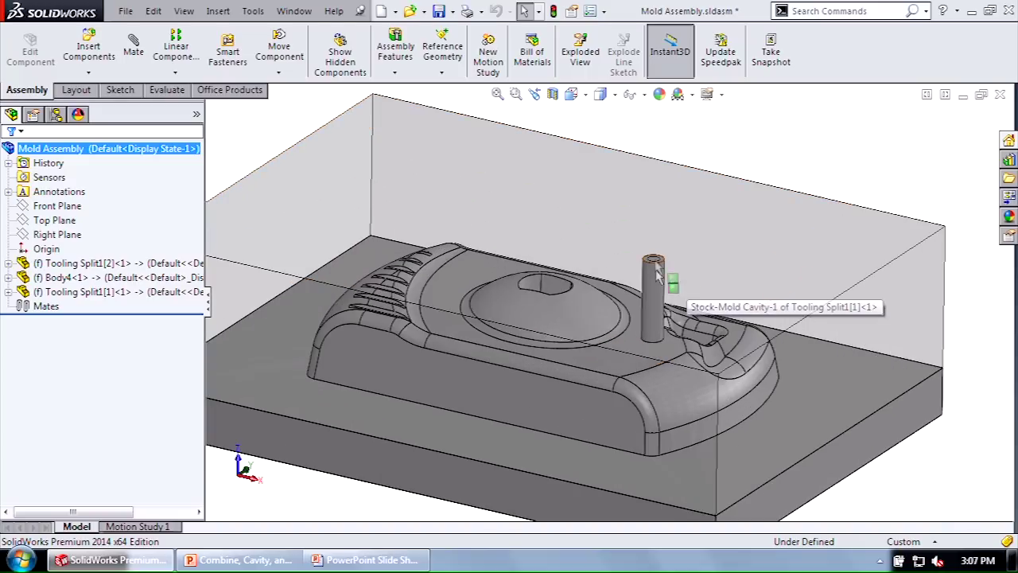
right_click(36, 281)
click(70, 166)
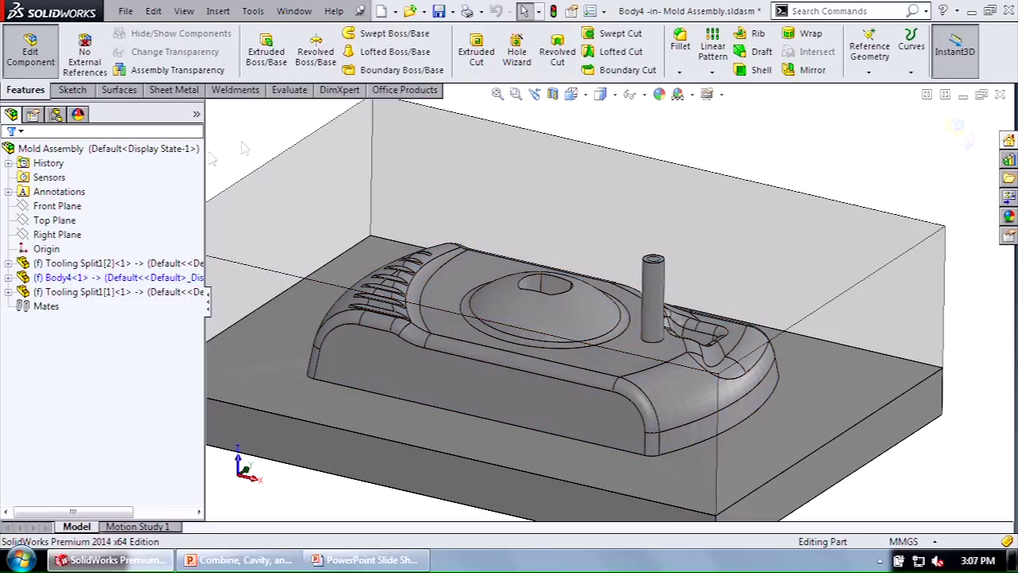
click(89, 276)
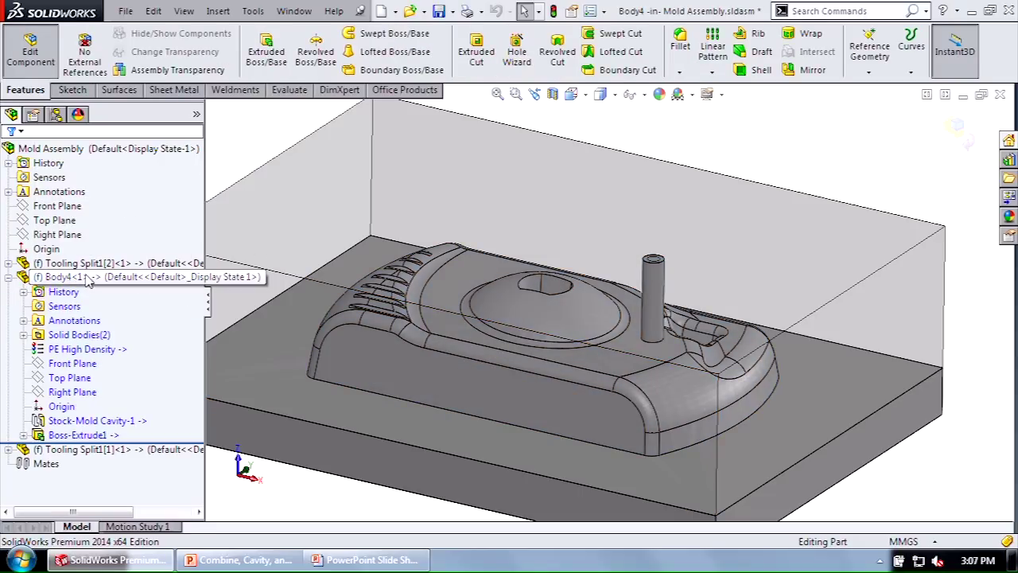
key(f)
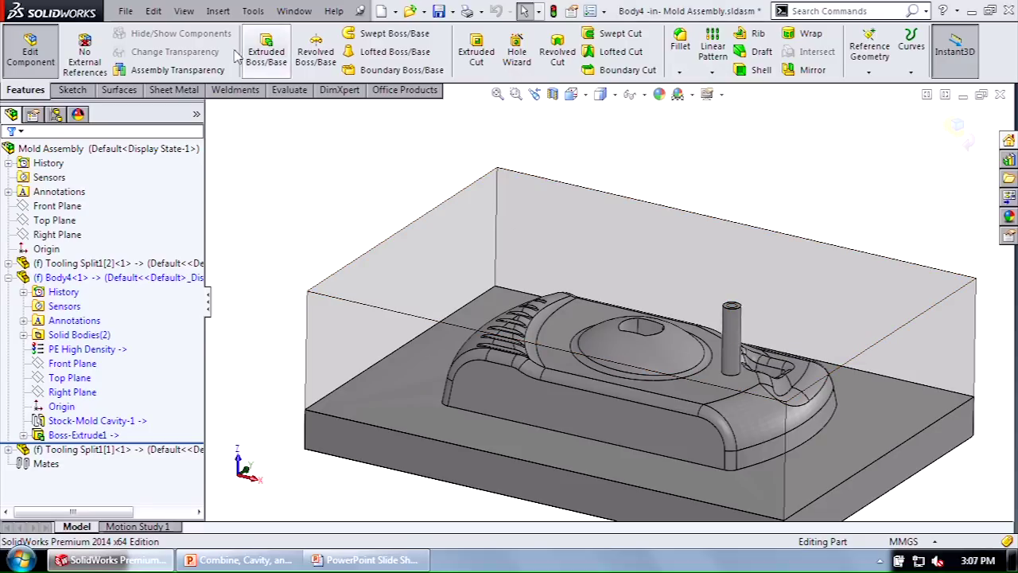
click(218, 11)
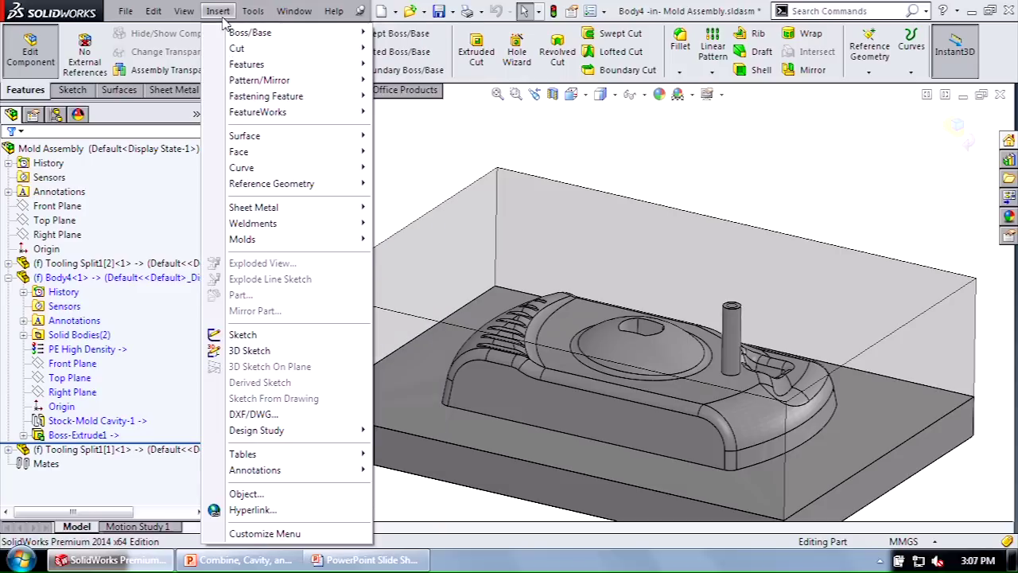
mouse_move(285, 70)
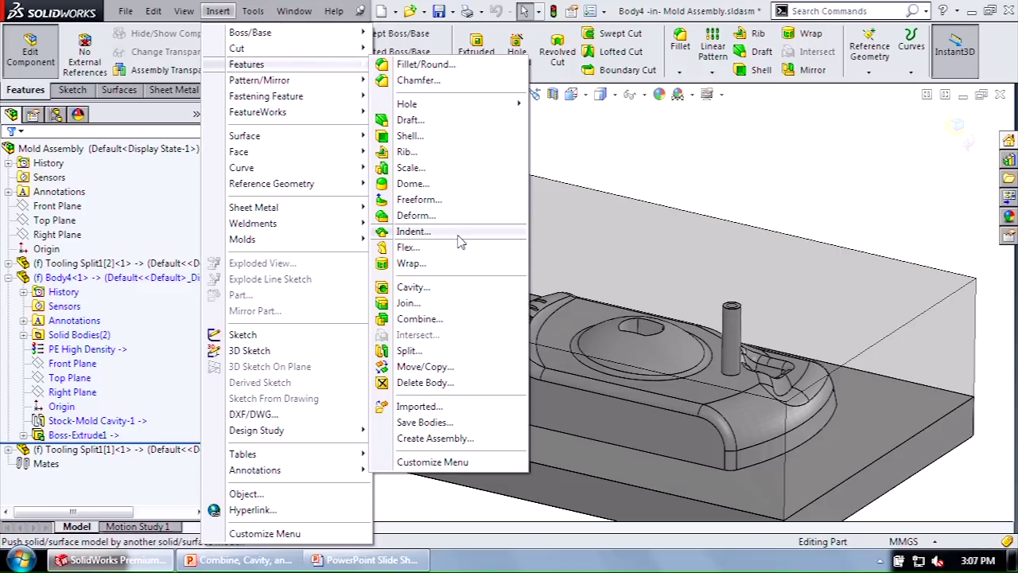
click(417, 319)
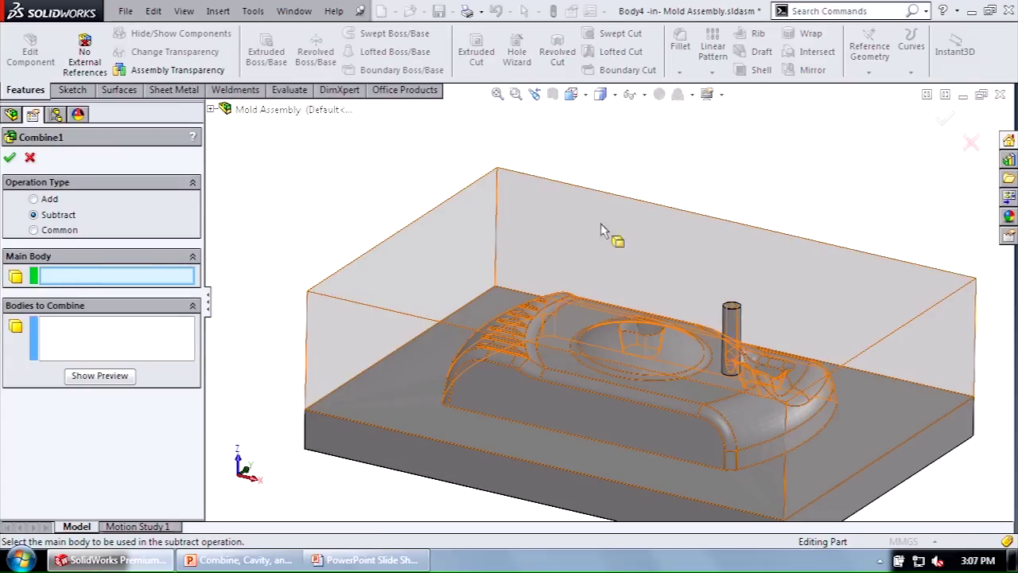
scroll(716, 334, down, 5)
scroll(703, 325, down, 3)
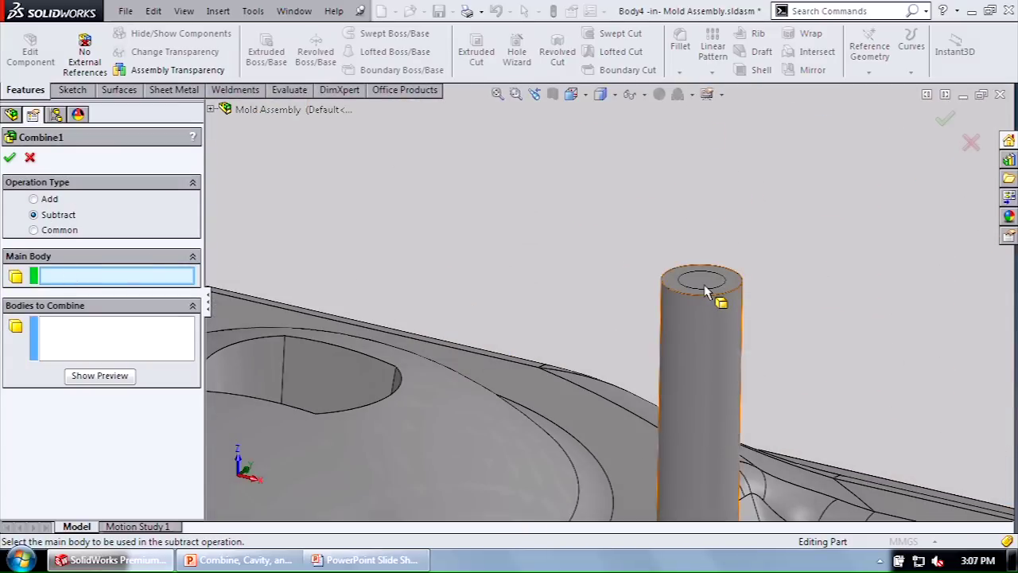
click(705, 292)
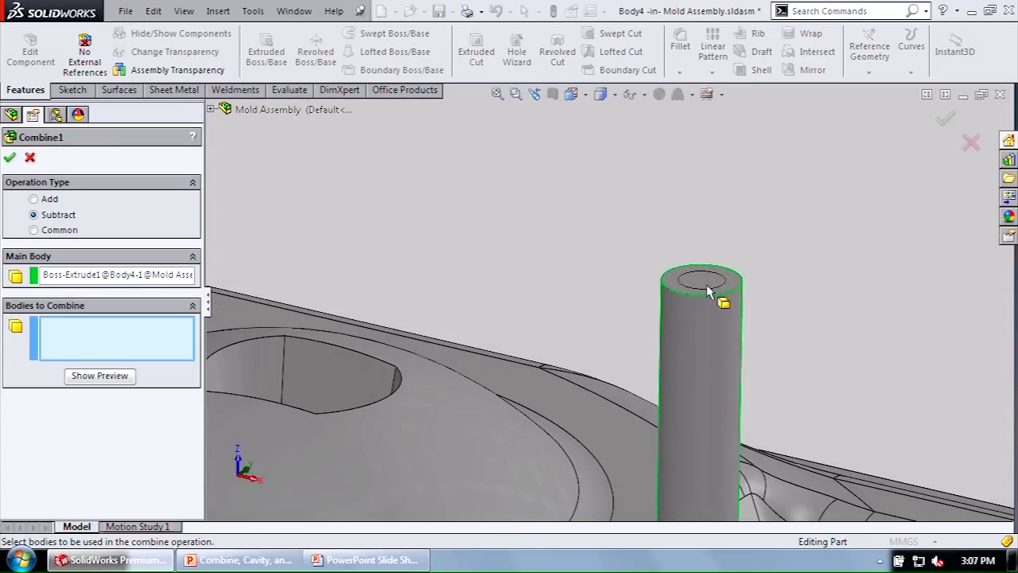
scroll(469, 248, up, 4)
scroll(470, 248, up, 3)
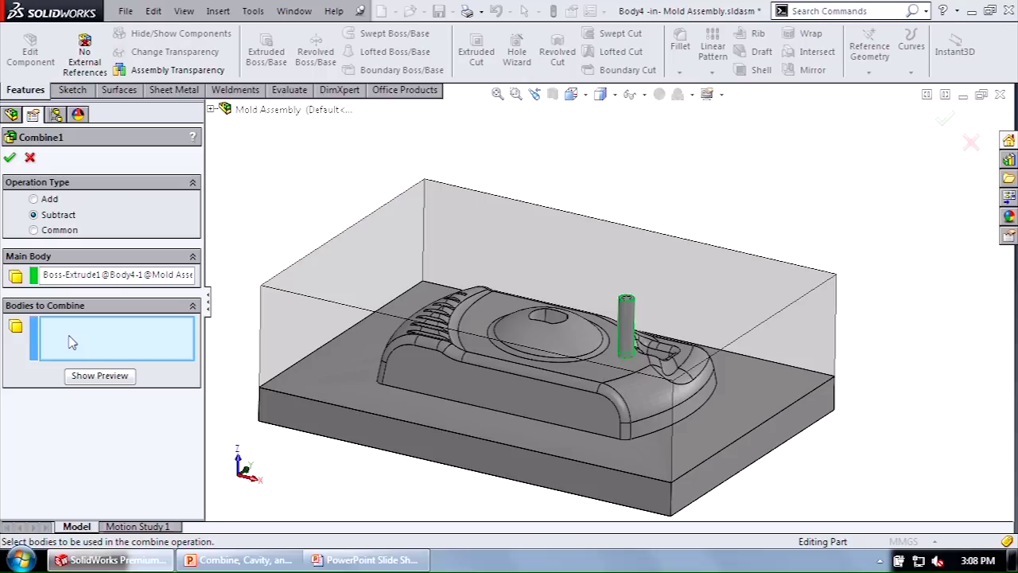
click(29, 158)
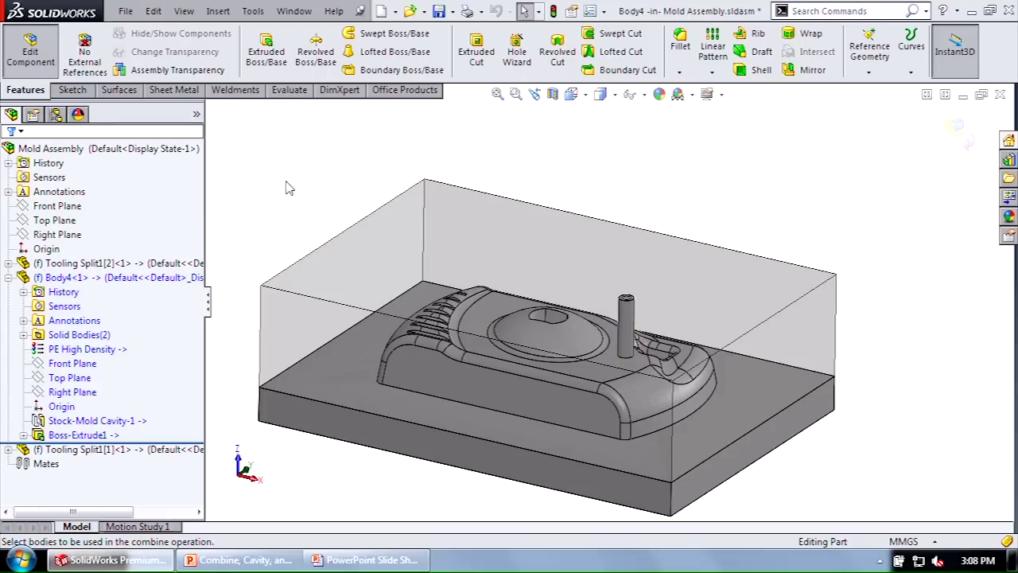
- Cut the cylindrical pin with the Cavity feature, using the transparent upper mold block as the design component
click(217, 11)
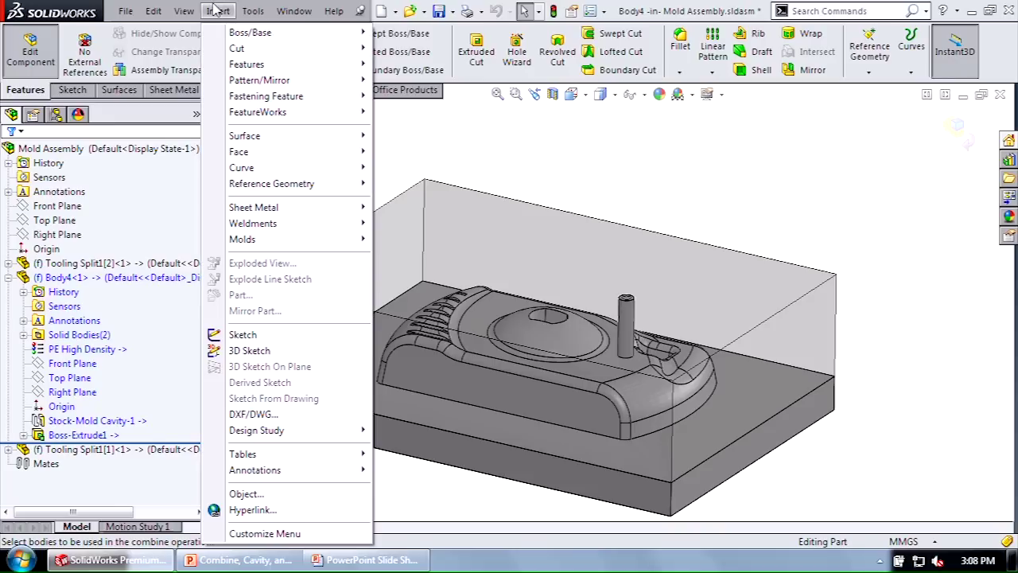
mouse_move(231, 68)
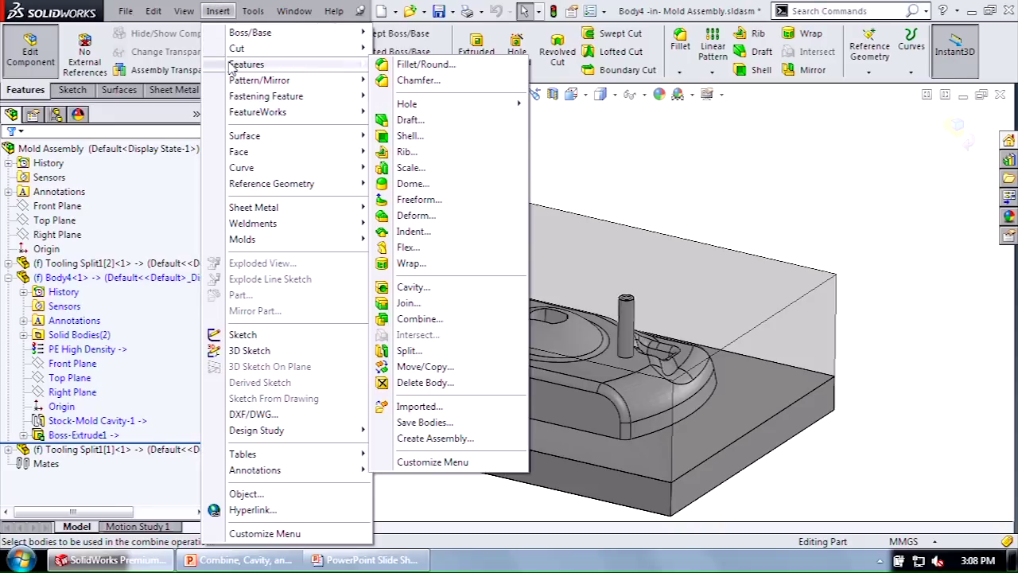
click(428, 289)
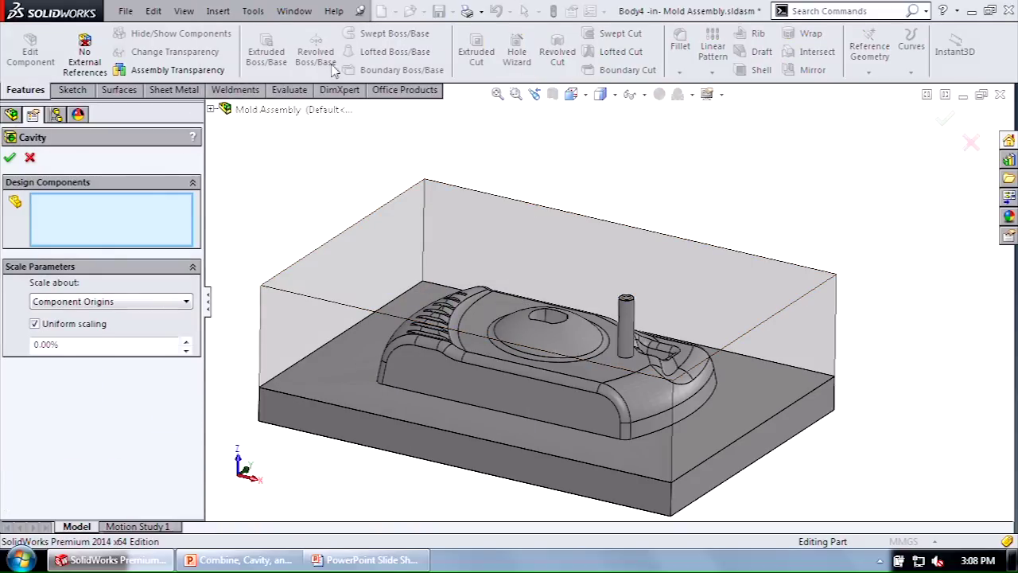
click(495, 222)
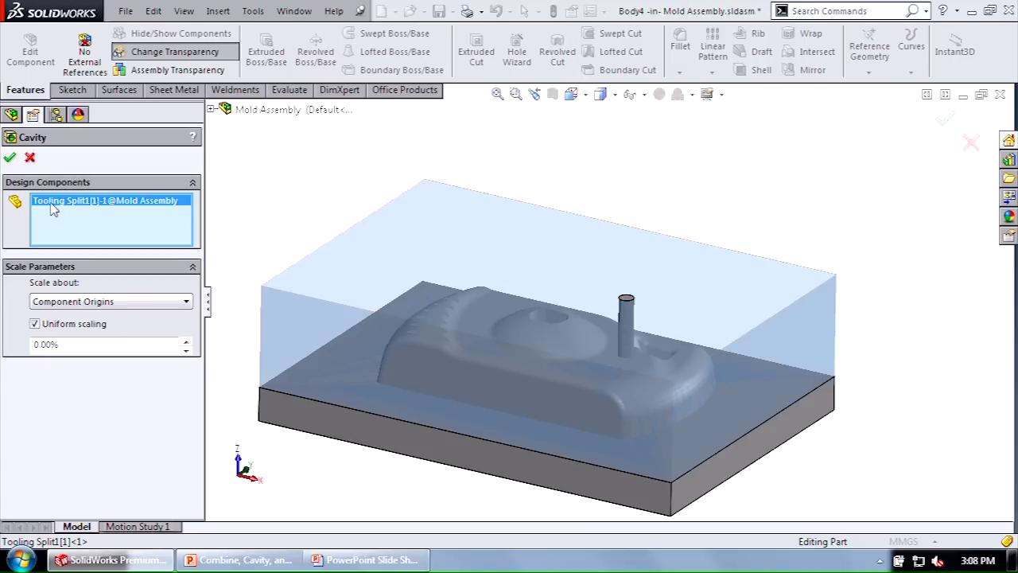
click(9, 157)
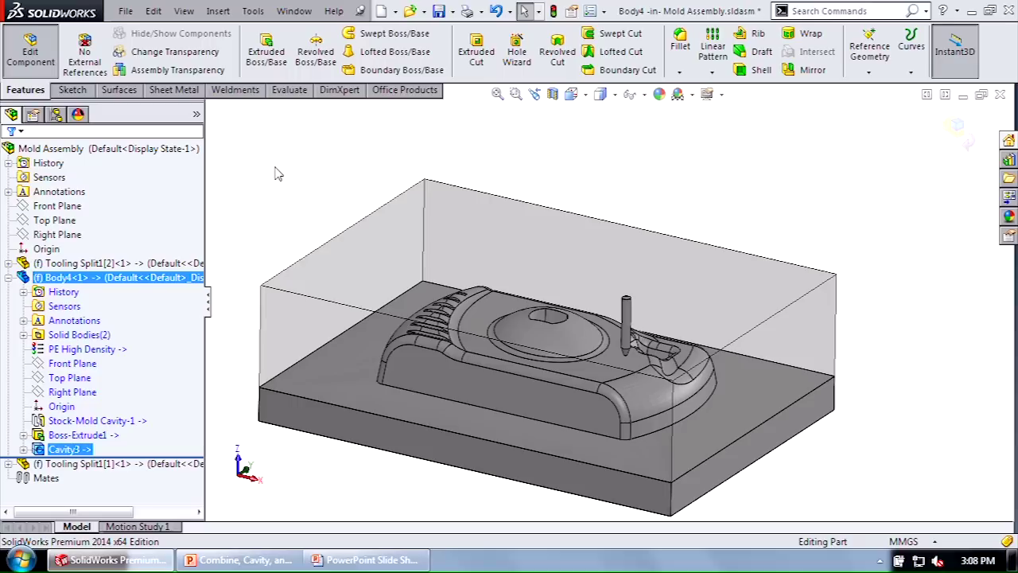
- Delete the Cavity feature from the Body4 pin component
right_click(84, 451)
click(121, 413)
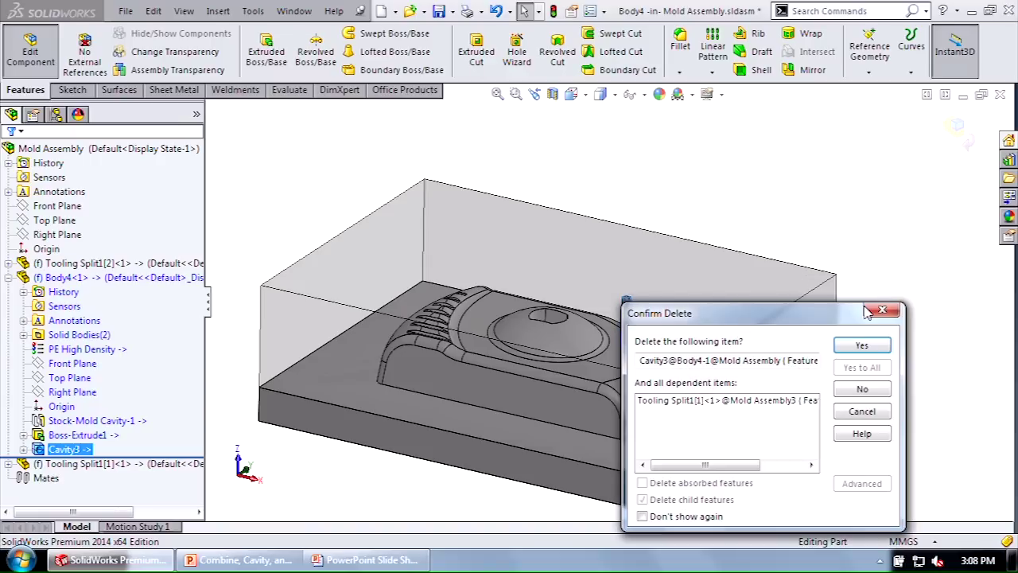
click(863, 347)
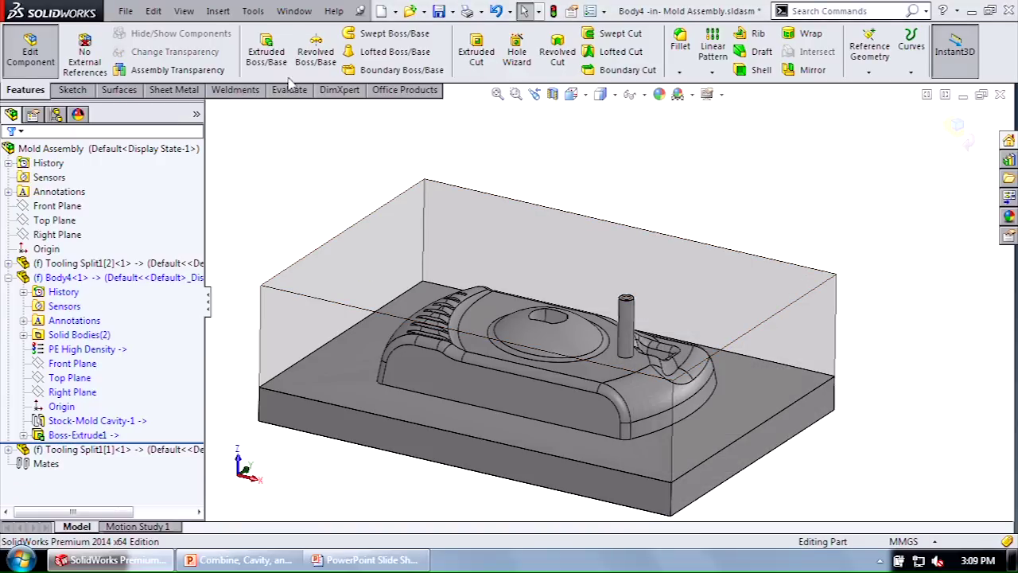
- Create an Indent in the Body4 component with the Cut option, with the cylindrical pin as target body and the transparent upper mold block as tool body region
click(218, 11)
mouse_move(245, 65)
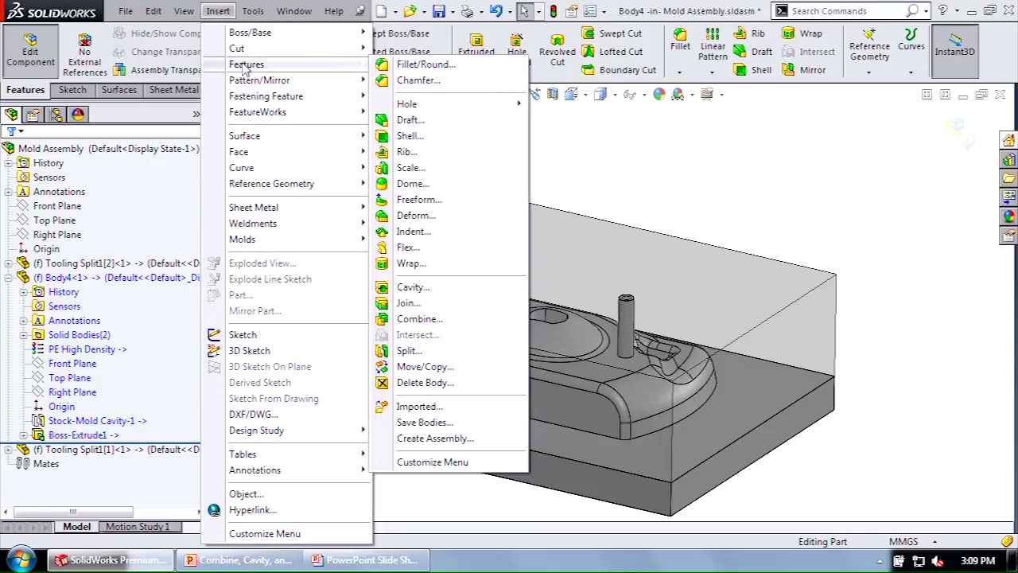
click(451, 232)
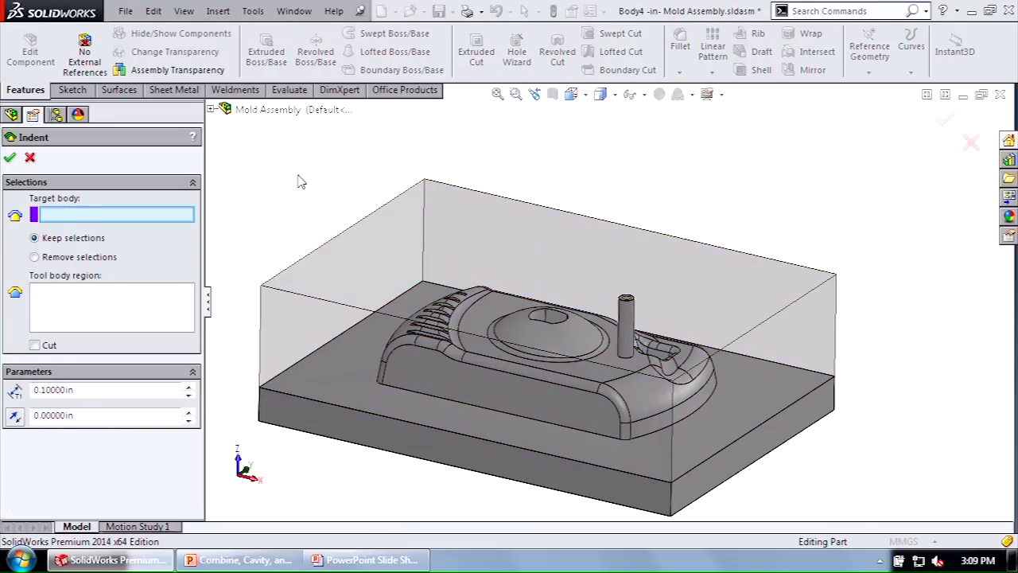
scroll(623, 317, down, 5)
scroll(625, 311, down, 1)
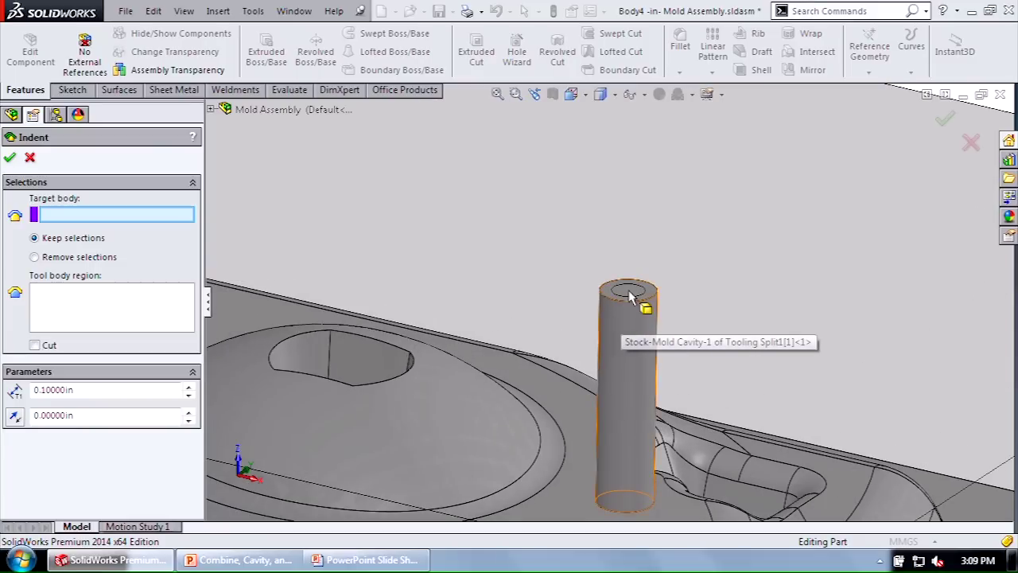
click(628, 295)
click(34, 344)
scroll(471, 302, up, 3)
scroll(471, 302, up, 3)
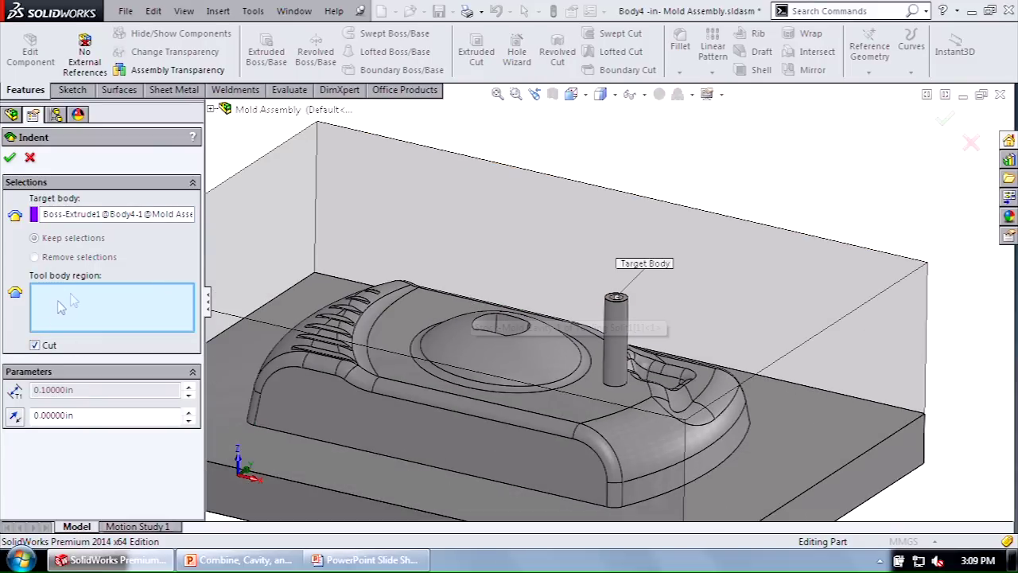
click(453, 201)
scroll(424, 251, up, 2)
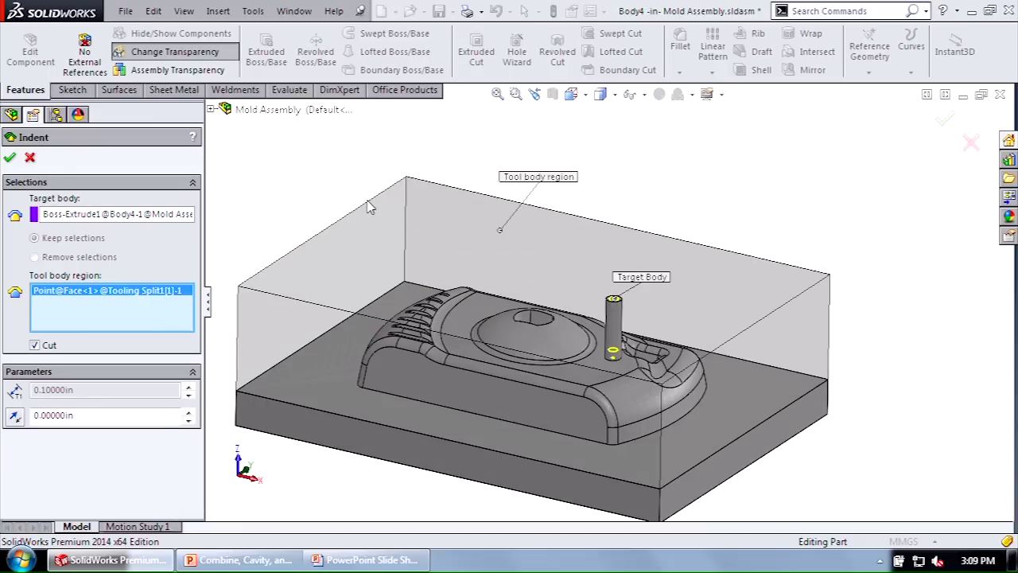
click(9, 157)
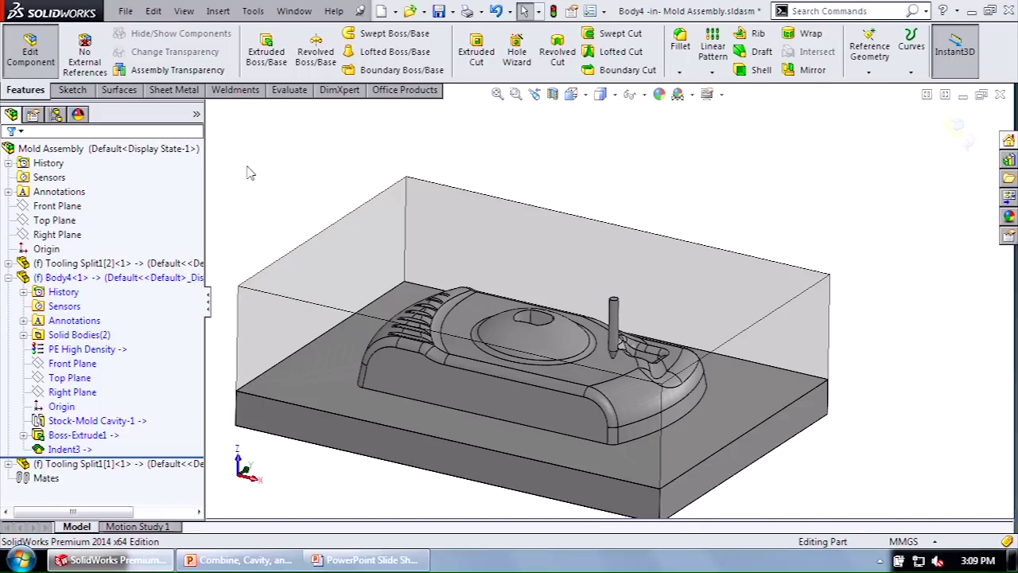